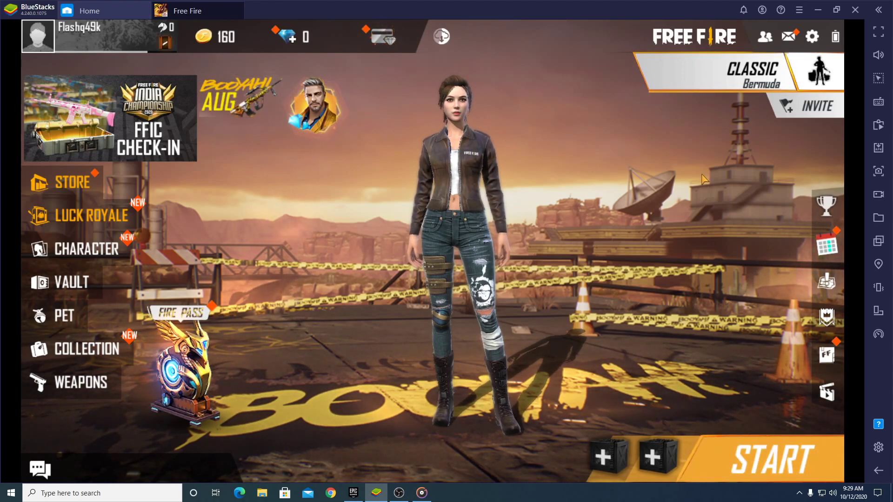
Open Free Fire's Settings from the lobby gear icon, landing on the Basic graphics page
left_click(810, 39)
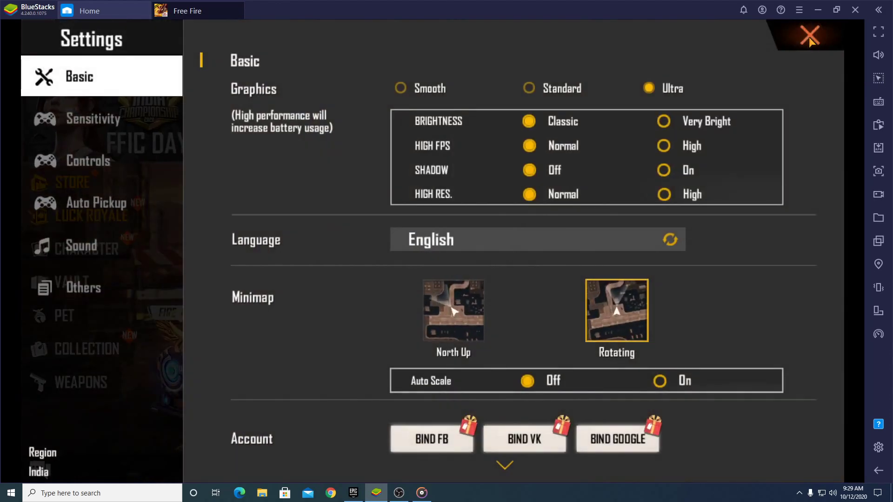
Open the Custom HUD editor from Settings > Controls, cancelling and reopening Settings once first
left_click(83, 162)
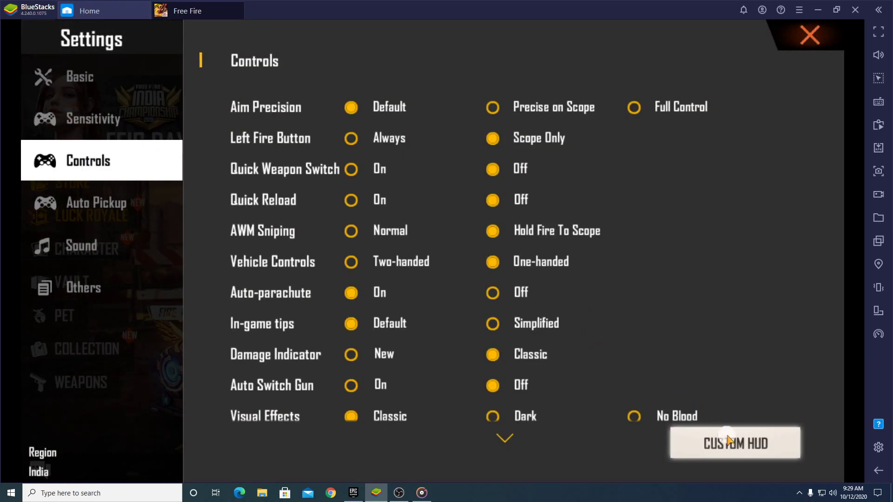
left_click(729, 440)
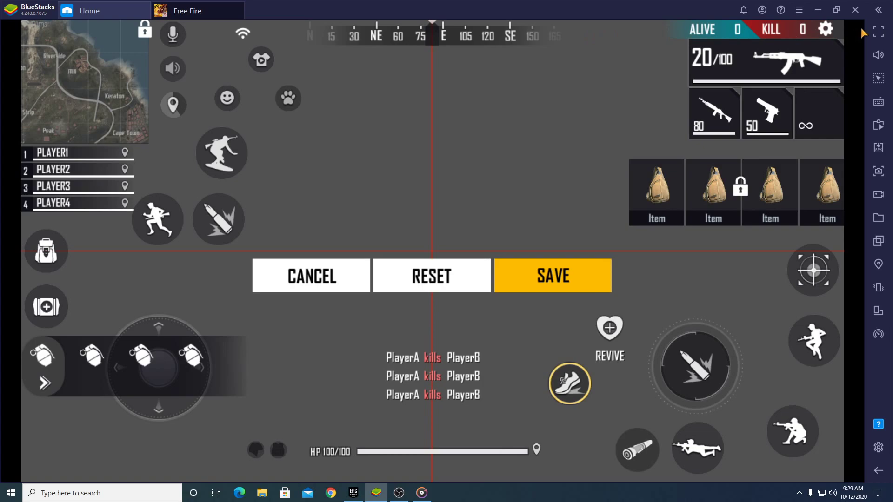
left_click(314, 281)
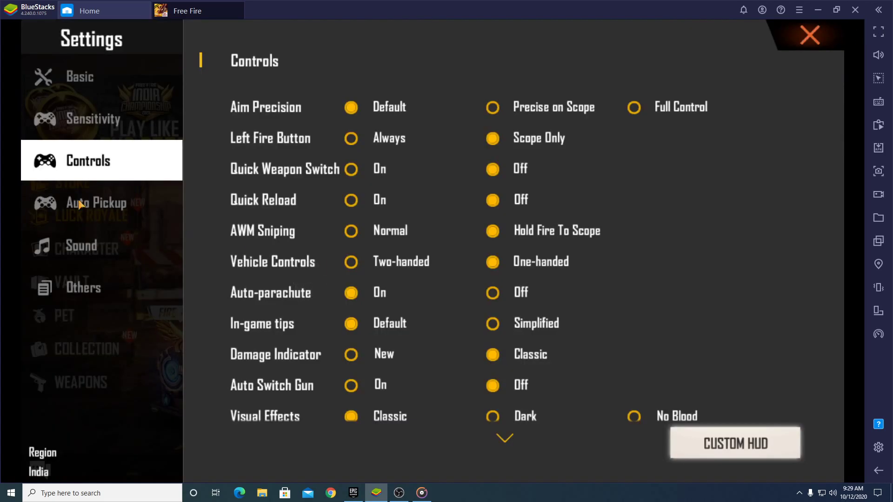
left_click(812, 37)
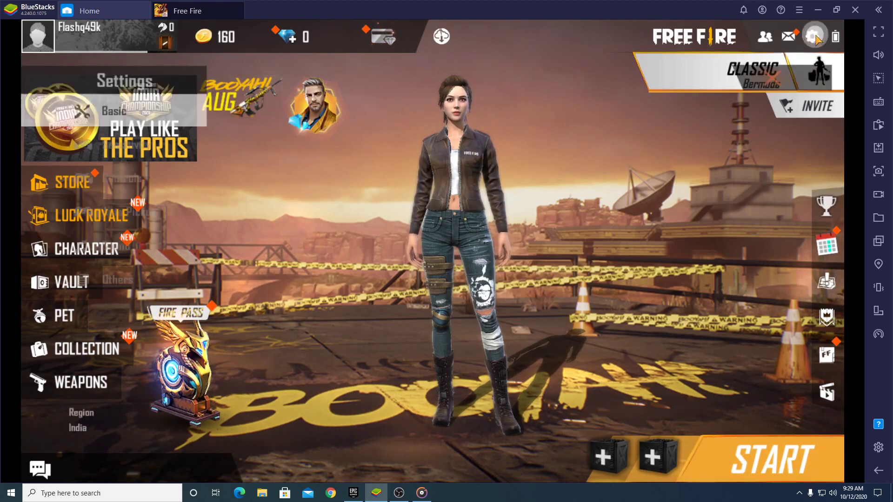
left_click(813, 37)
left_click(106, 161)
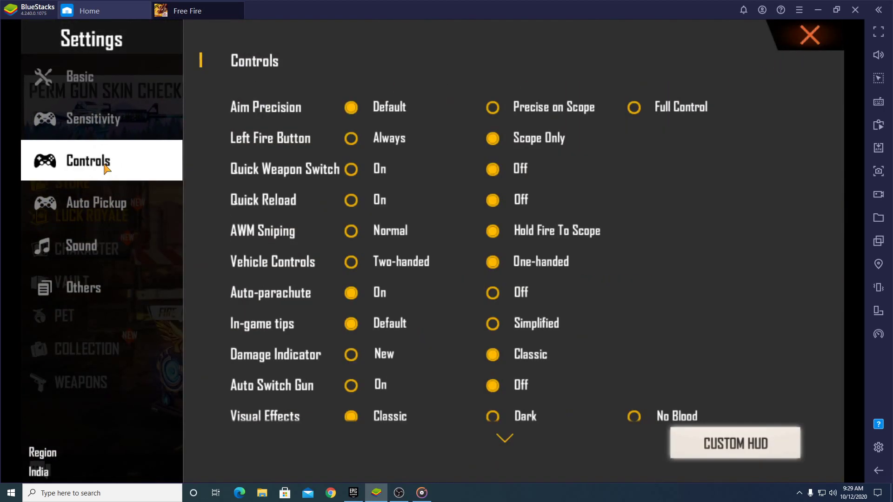
left_click(746, 445)
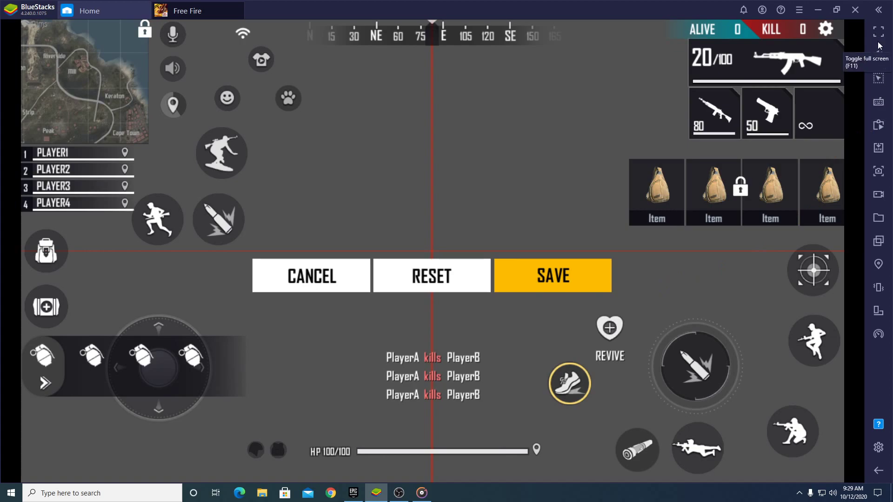
Open BlueStacks' advanced controls editor from the Game controls sidebar panel, showing the Smart scheme
left_click(881, 106)
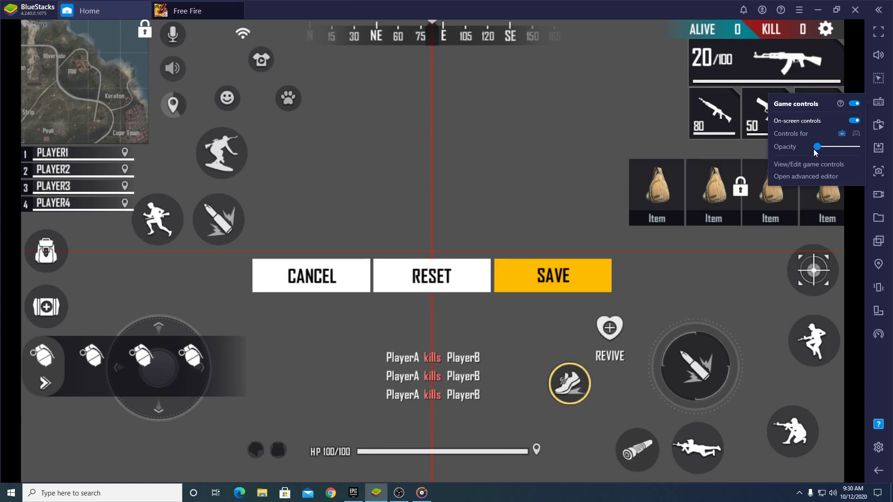
left_click(804, 178)
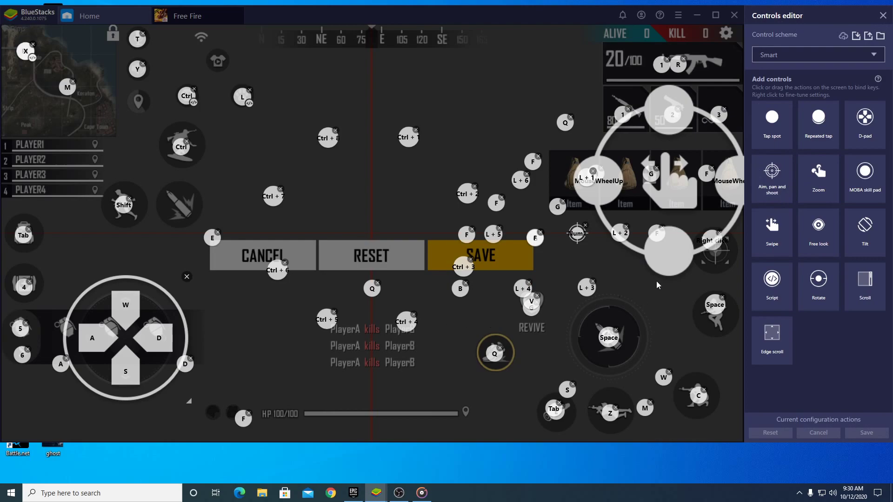
Switch the control scheme from Smart to Standard and save it
left_click(796, 54)
left_click(790, 74)
left_click(814, 60)
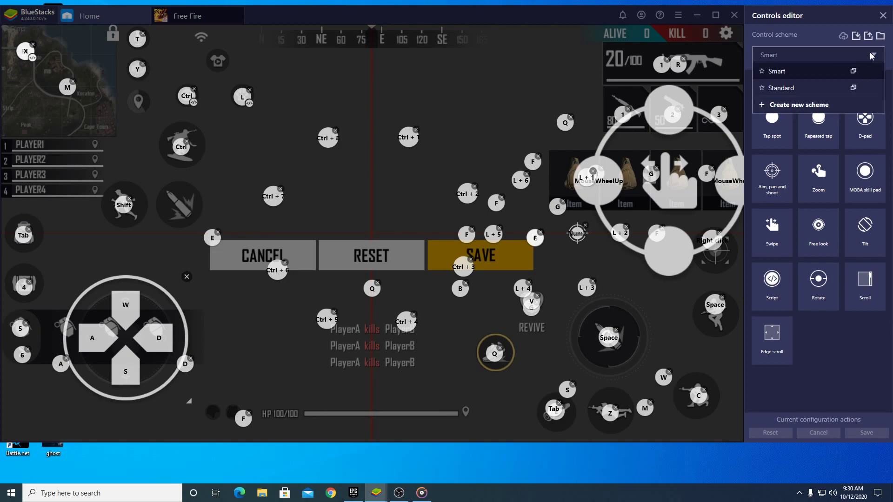
left_click(790, 59)
left_click(789, 60)
left_click(789, 60)
left_click(789, 60)
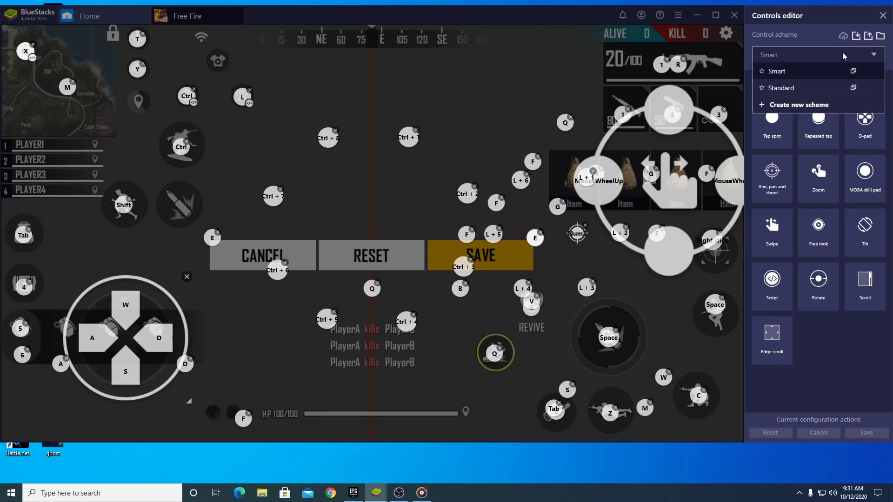
left_click(789, 89)
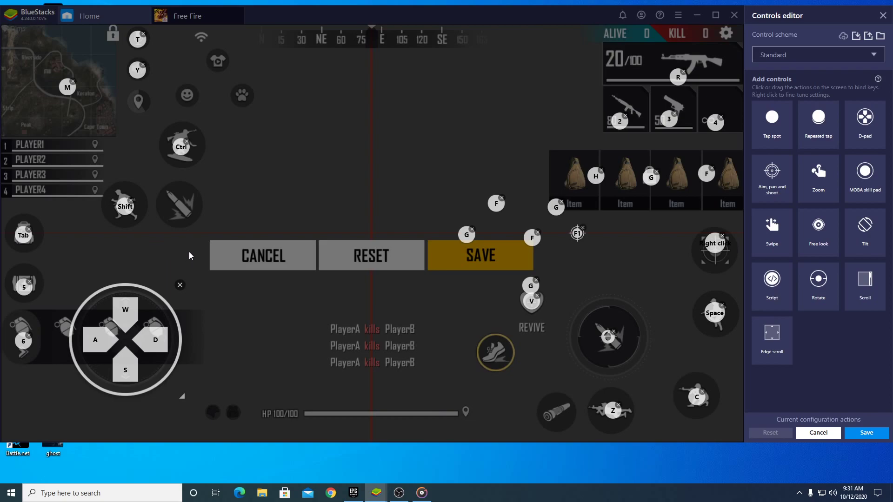
left_click(870, 431)
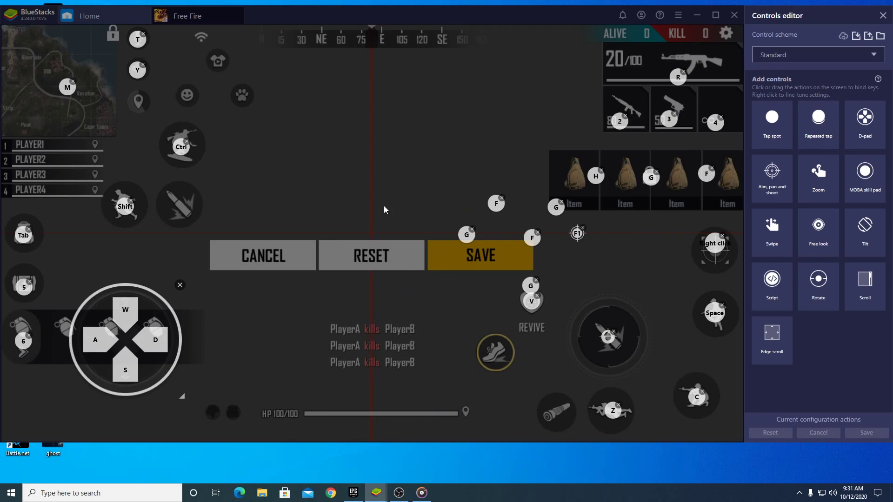
Rebind the run control to Shift and delete the fire button's crosshair key badge
left_click_drag(125, 214, 155, 228)
left_click(156, 227)
left_click(118, 205)
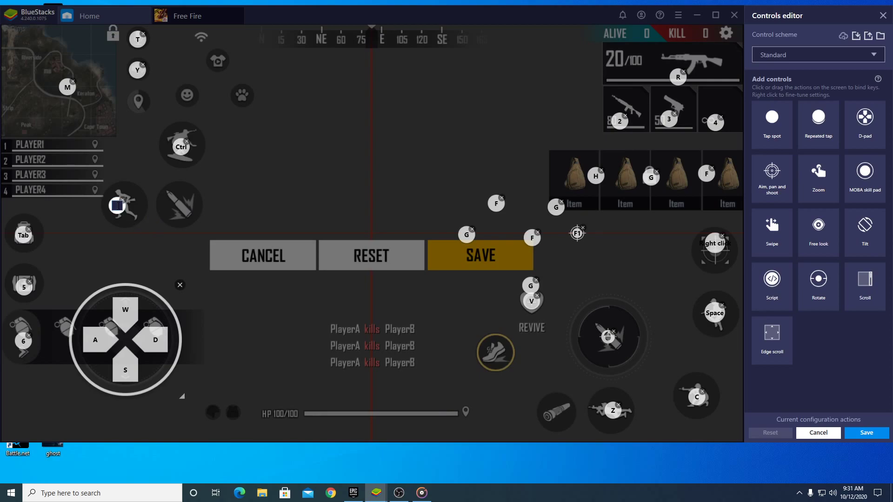
key("shift")
left_click_drag(116, 212, 123, 211)
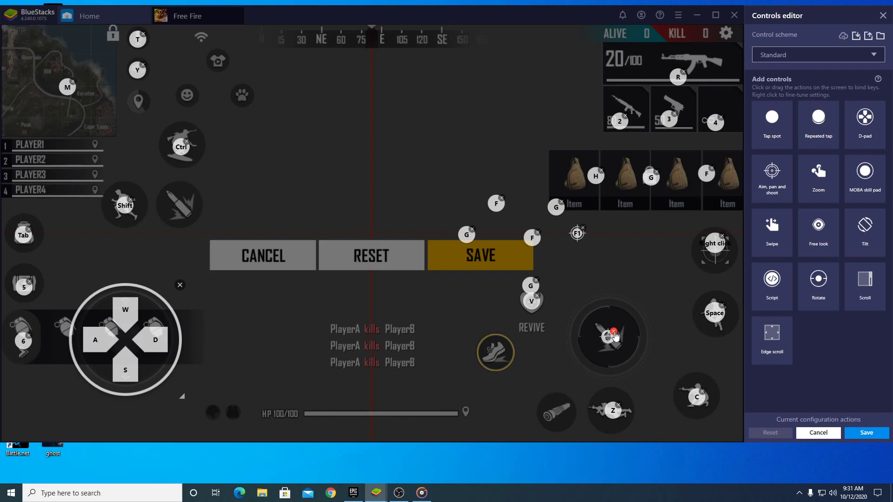
left_click(614, 333)
Enable 'Fire with mouse left' on the F1 aim control and place its fire marker on the fire button
right_click(578, 238)
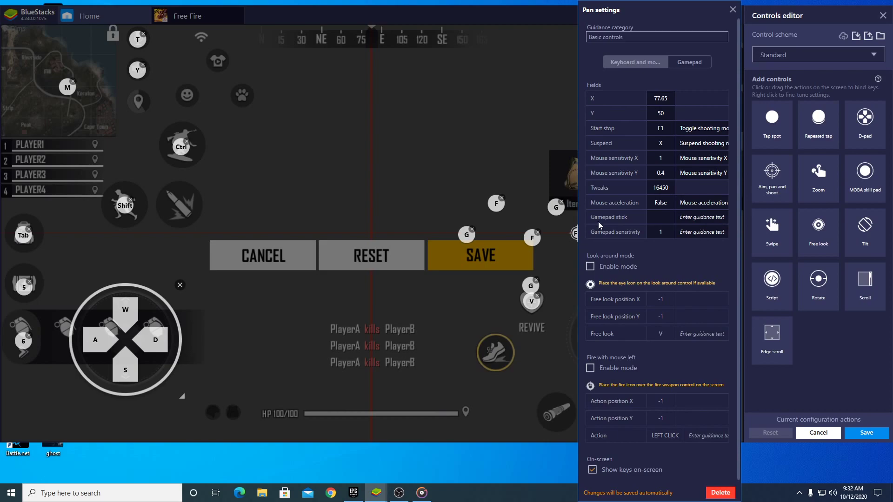
scroll(623, 261, "down", 1)
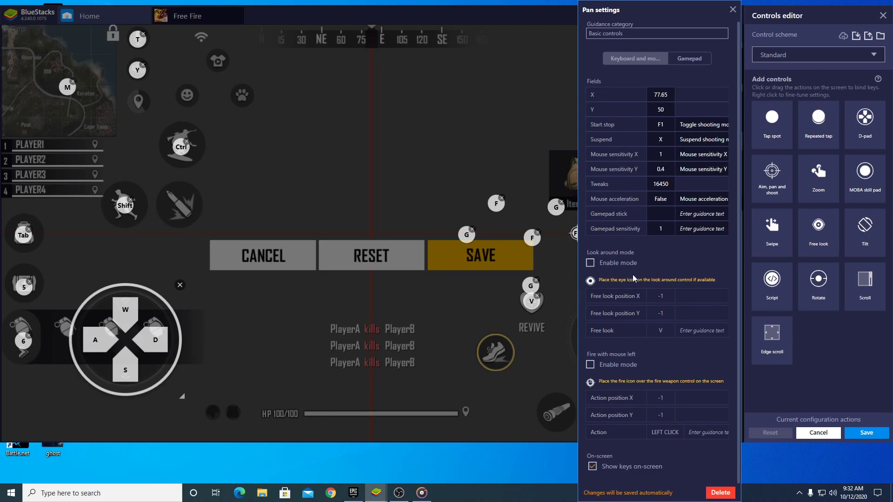
left_click(591, 365)
left_click_drag(590, 382, 612, 344)
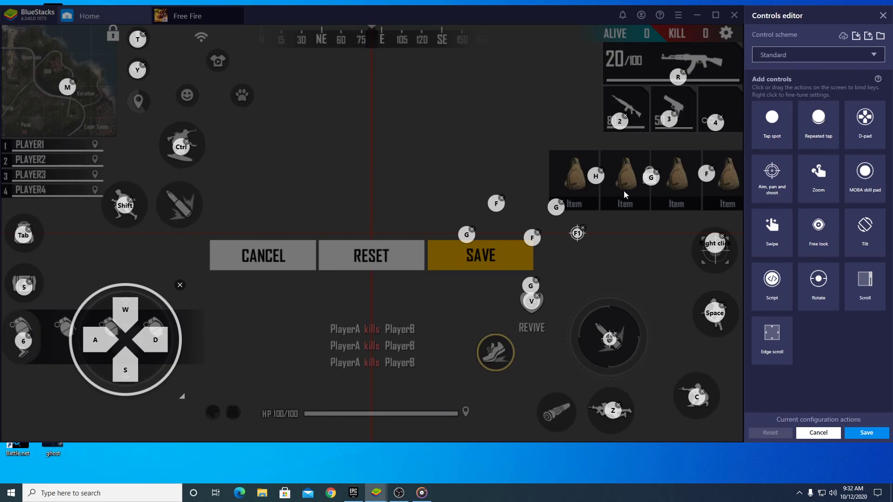
Adjust the H and Right click badges, then save the control changes
left_click(597, 179)
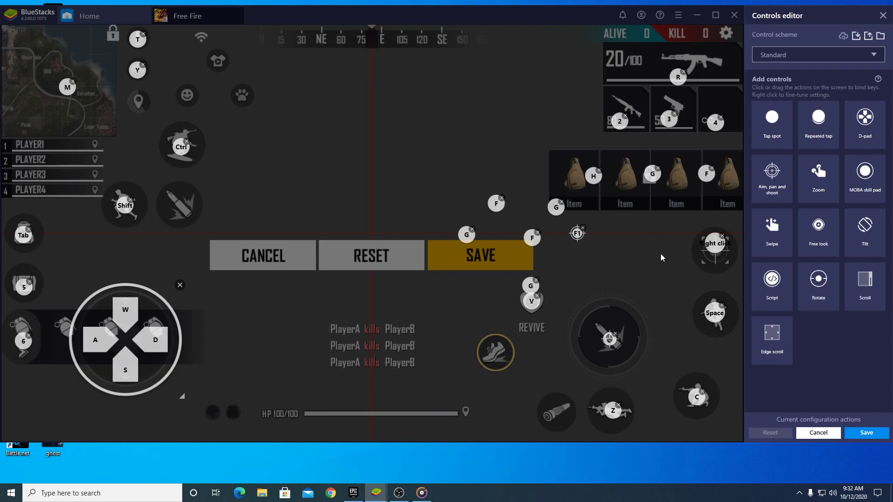
left_click_drag(707, 255, 707, 262)
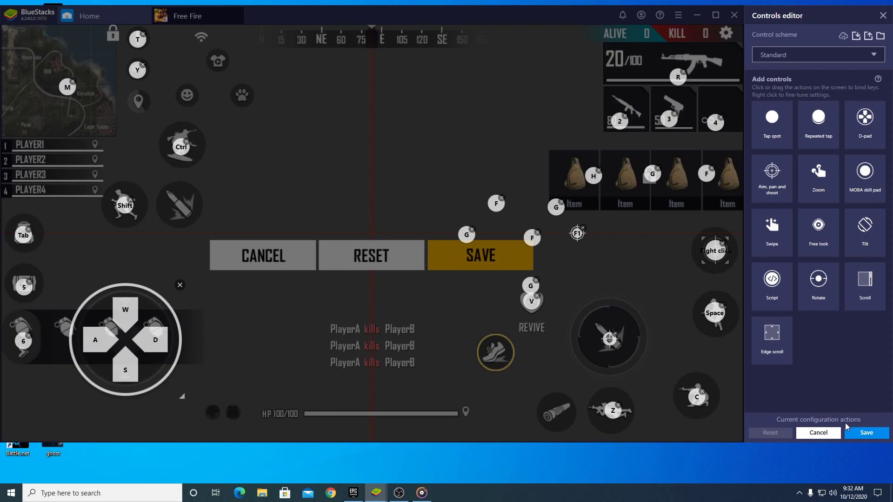
left_click(867, 434)
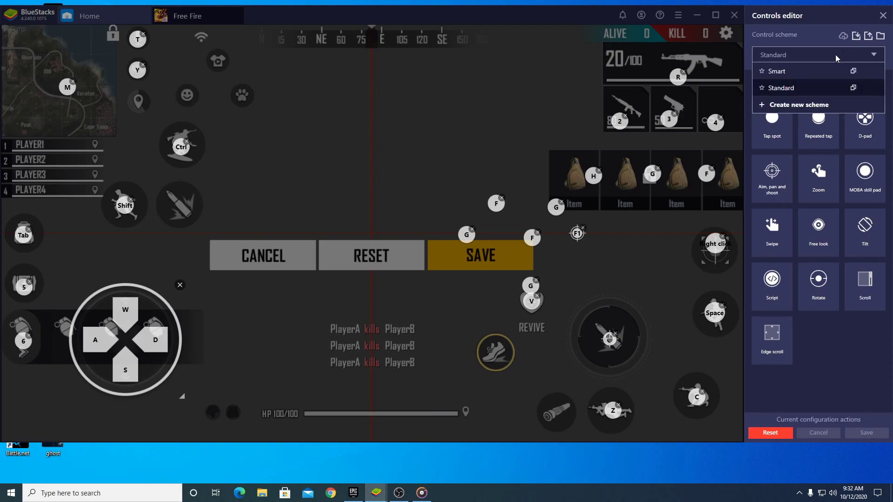
Confirm Standard is still the selected scheme and close the controls editor
left_click(803, 85)
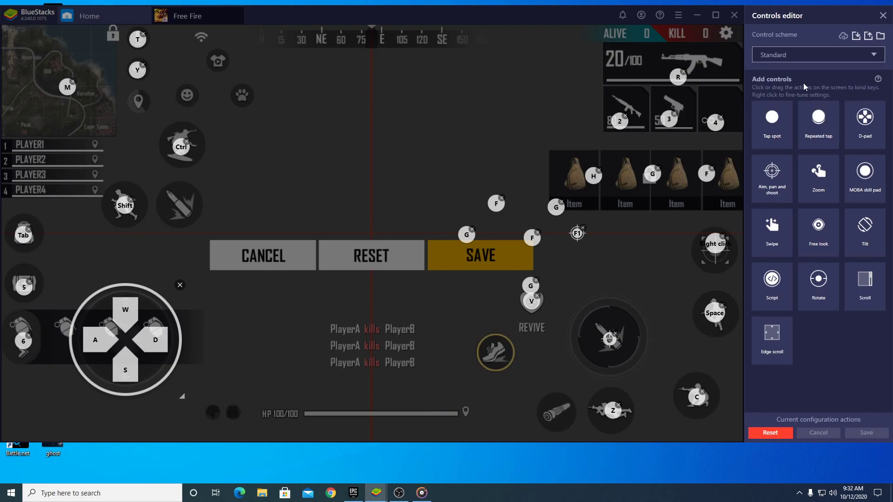
left_click(818, 54)
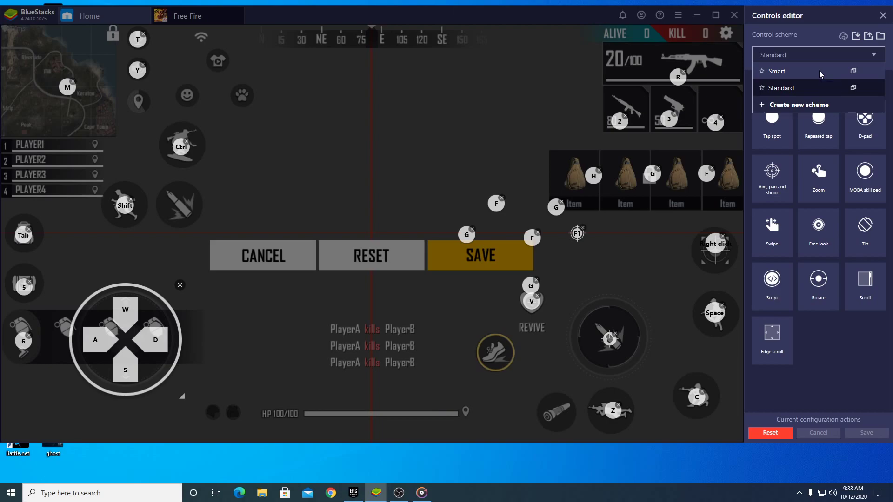
left_click(867, 362)
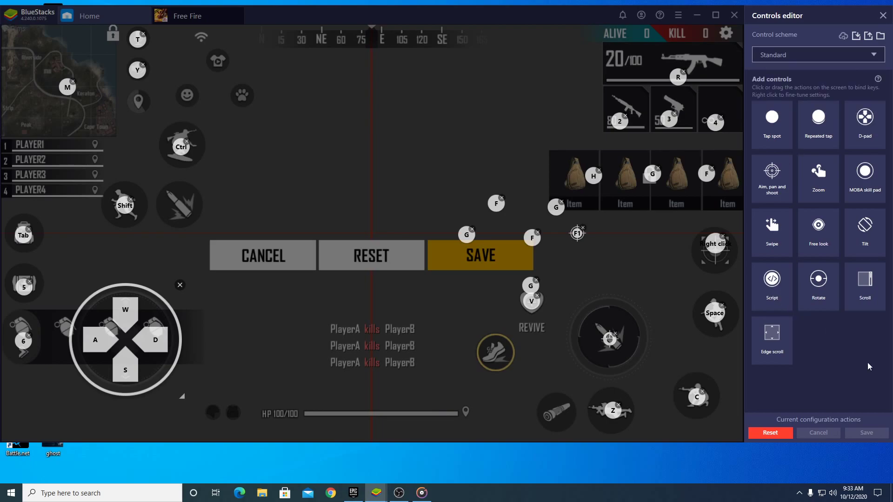
left_click(788, 427)
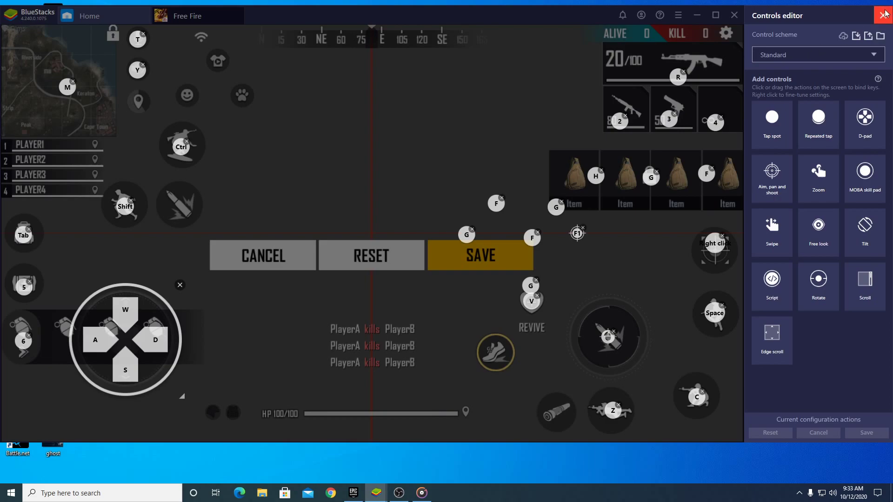
left_click(883, 17)
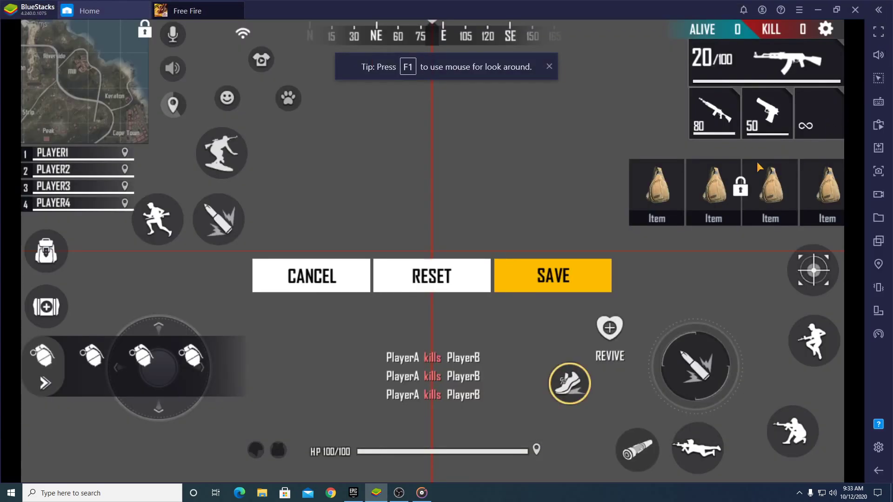
Raise the on-screen key overlay opacity to maximum, then switch the emulator to full screen
left_click(882, 101)
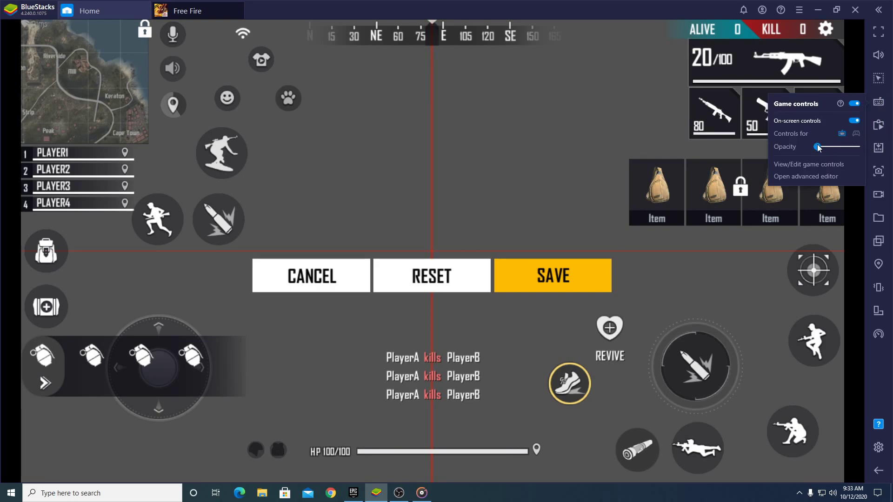
left_click_drag(831, 149, 858, 154)
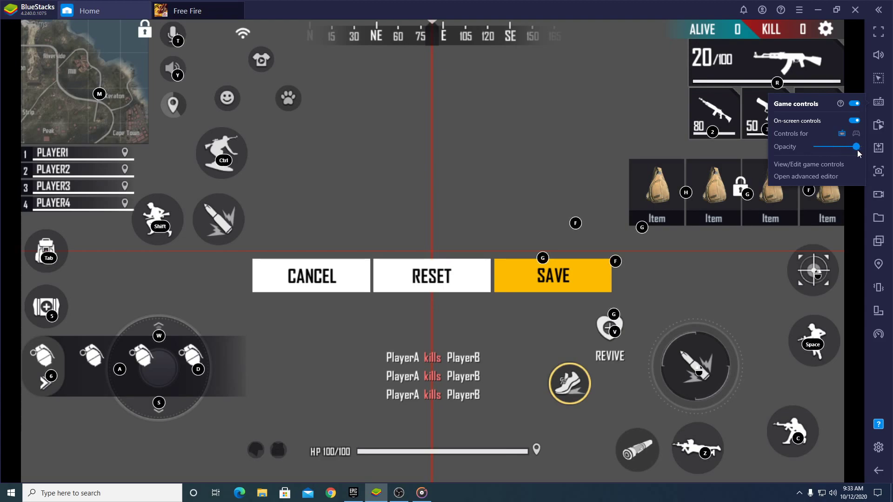
left_click(589, 328)
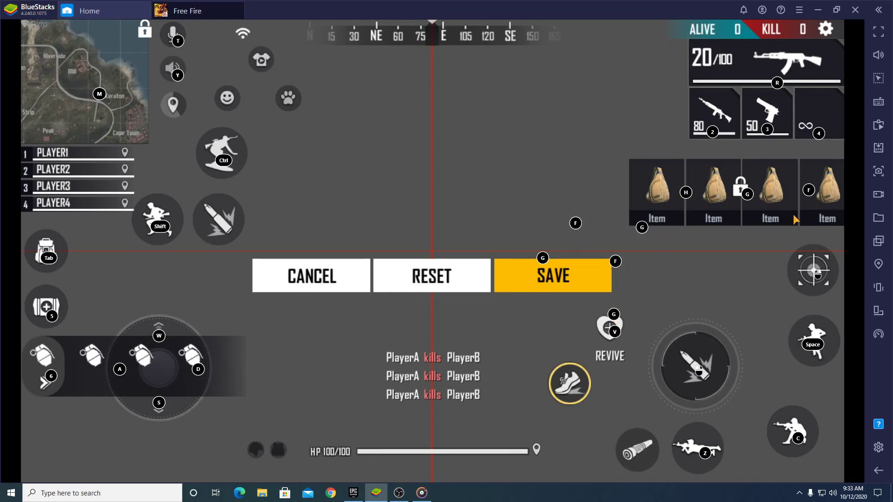
left_click(876, 33)
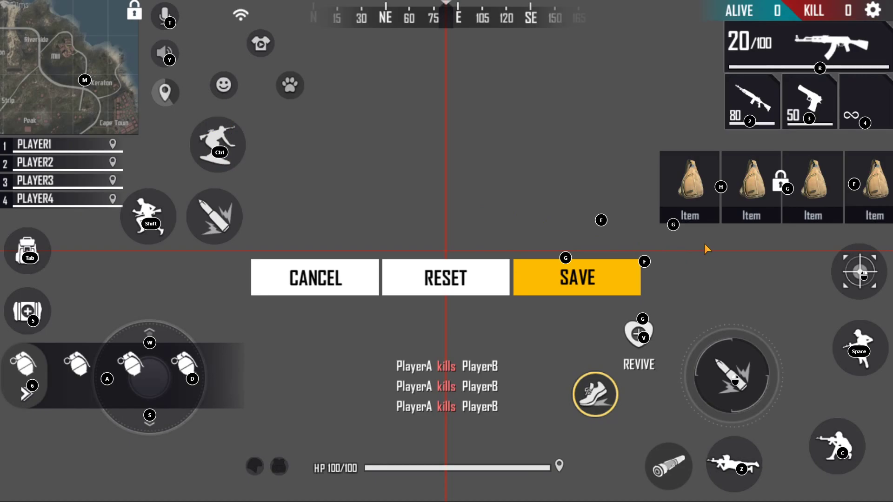
Exit the HUD editor and Settings back to the lobby, then leave full-screen mode
key("Escape")
left_click(876, 14)
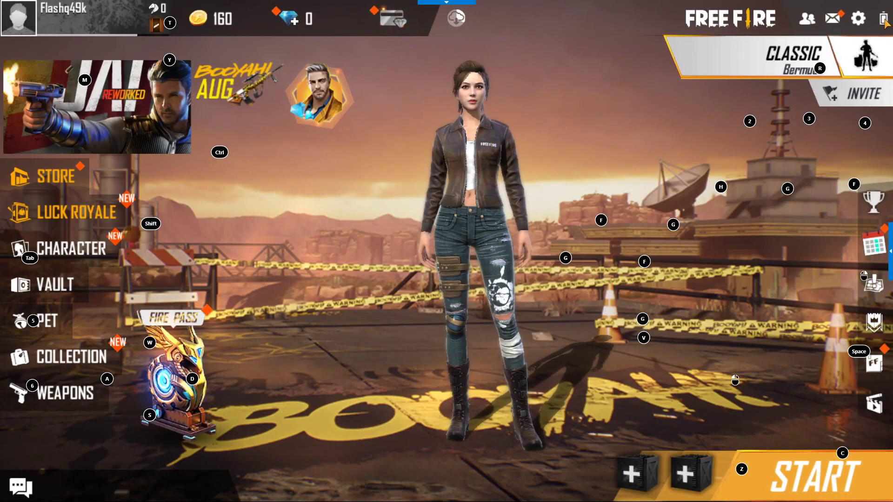
key("F11")
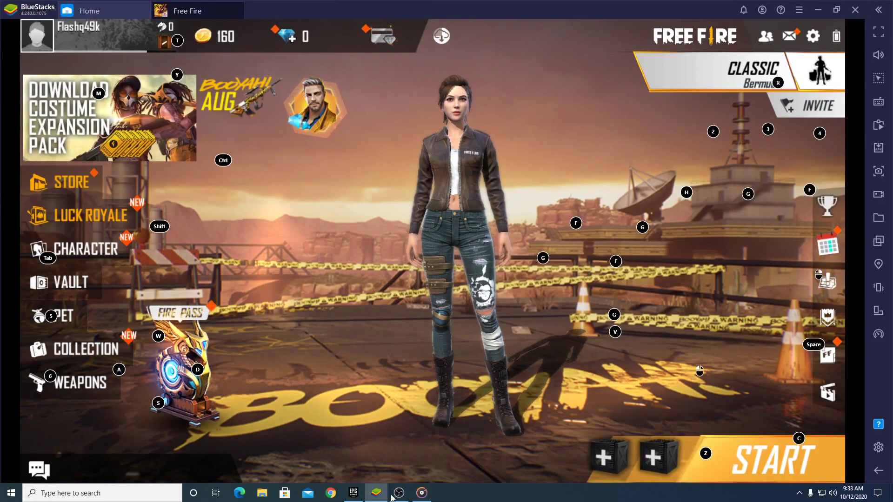
mouse_move(422, 492)
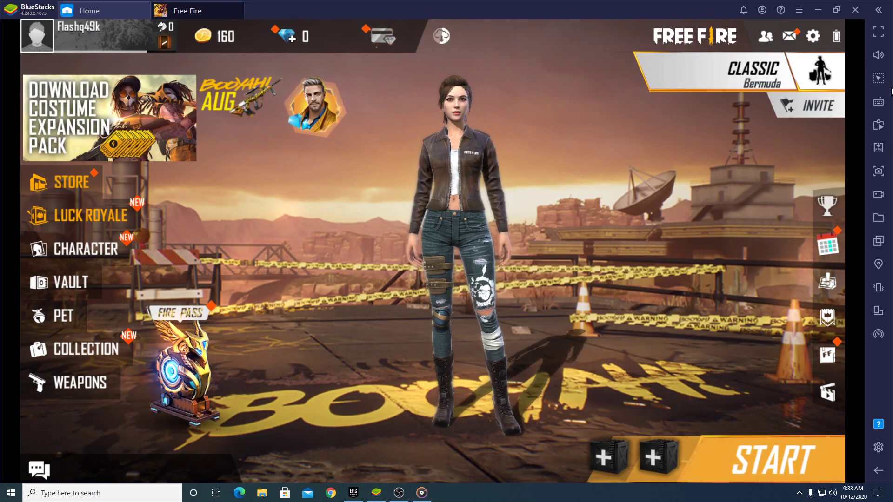
Lower the key overlay opacity slightly and restore BlueStacks to a smaller window
left_click(884, 103)
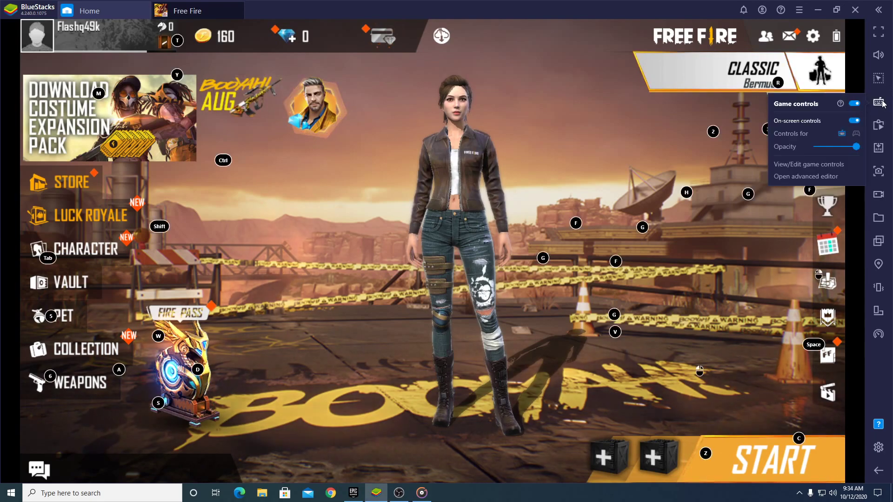
left_click(825, 177)
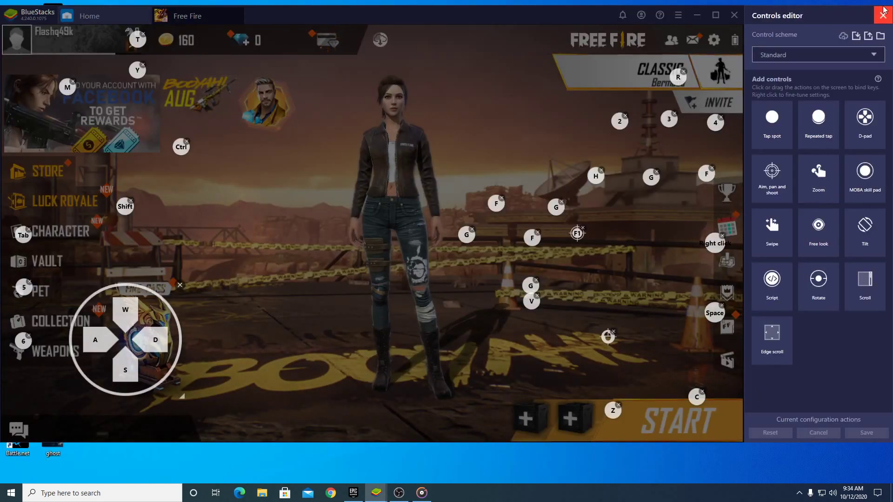
left_click(884, 12)
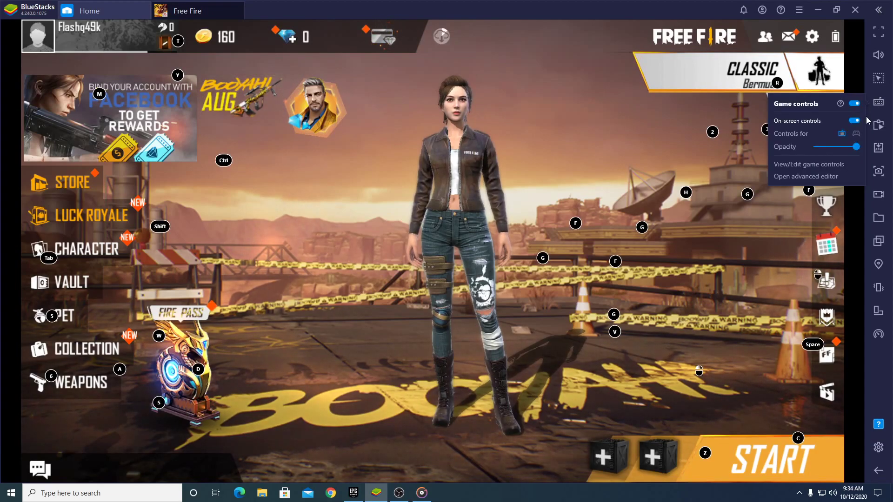
left_click_drag(856, 147, 839, 148)
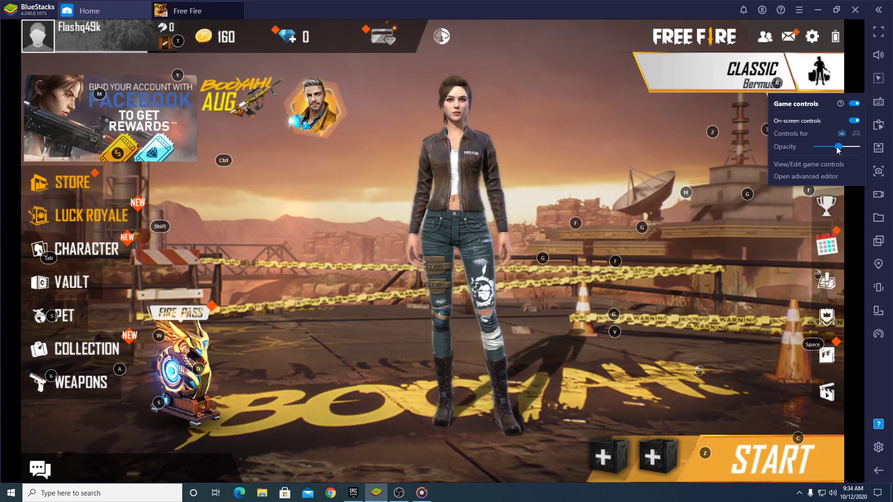
left_click(618, 265)
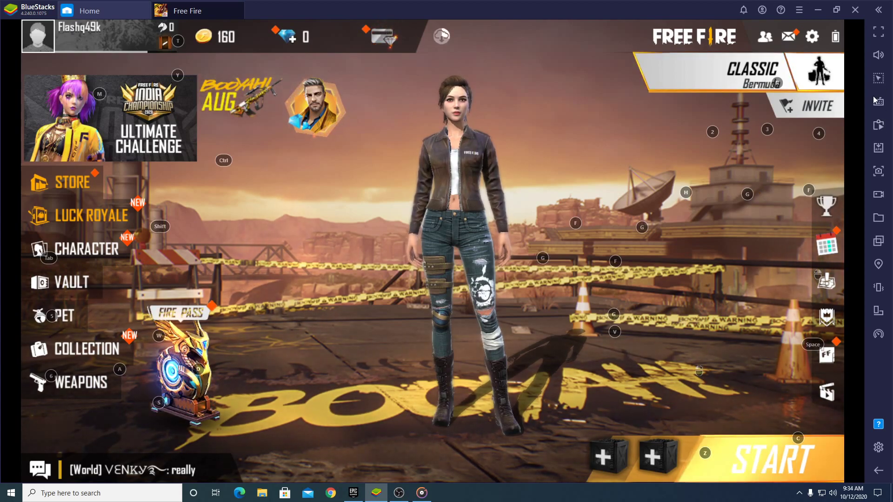
key("super+Down")
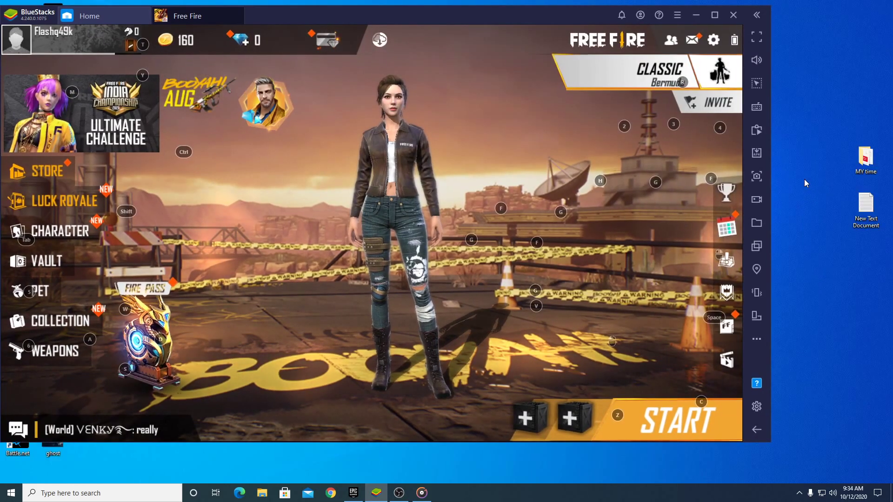
Try the Smart control scheme, nudge the W/A/S/D movement pad, then cancel and discard the changes
key("ctrl+shift+a")
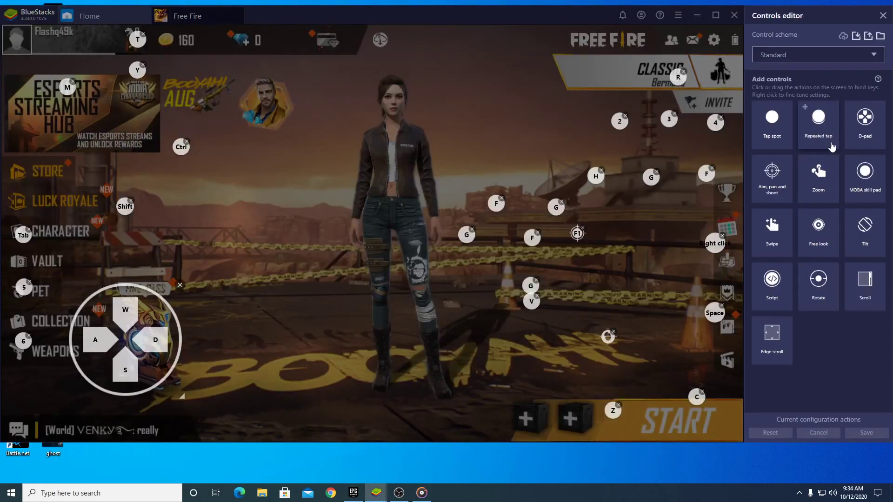
left_click(790, 53)
left_click(798, 70)
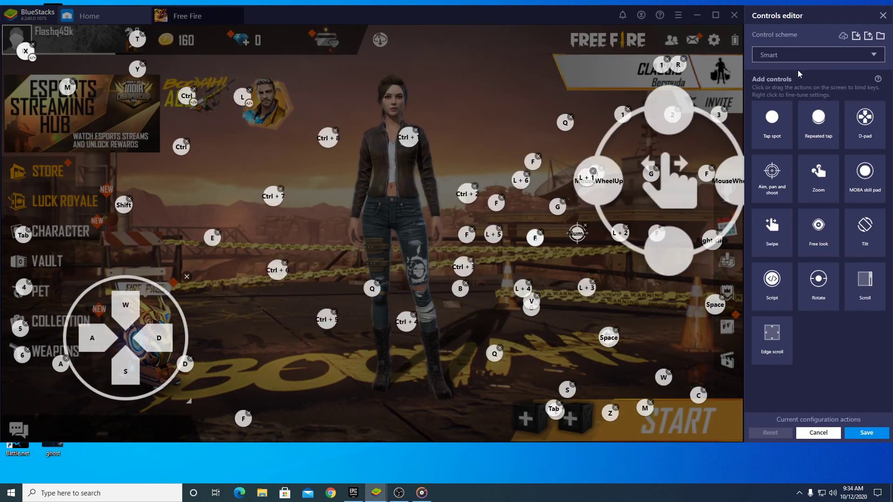
mouse_move(139, 325)
left_mouse_down()
mouse_move(325, 254)
mouse_move(66, 425)
mouse_move(130, 313)
mouse_move(142, 314)
left_mouse_up()
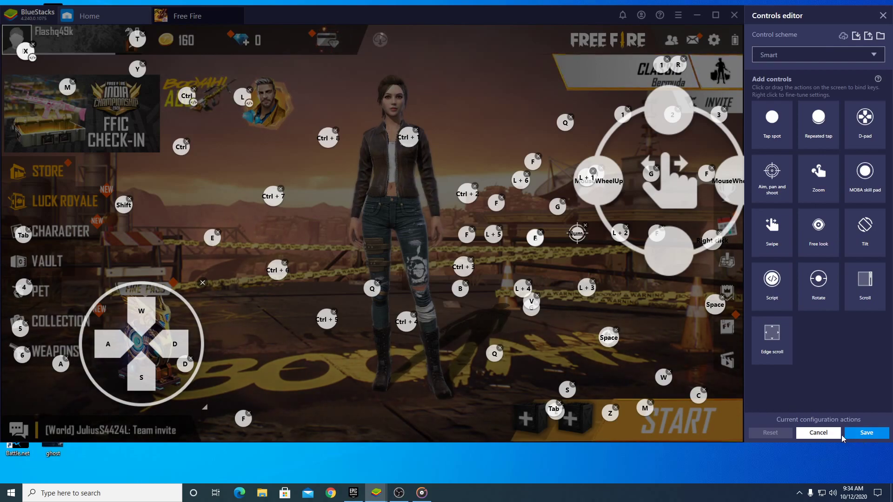
left_click(821, 434)
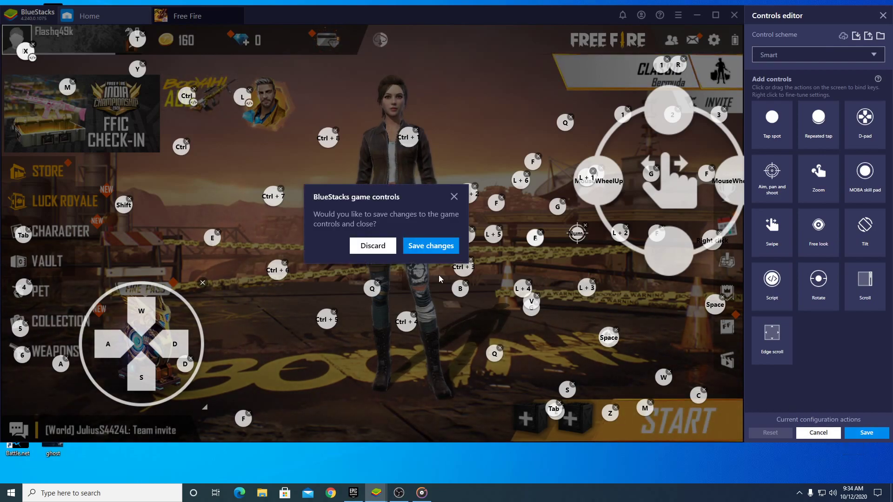
left_click(373, 245)
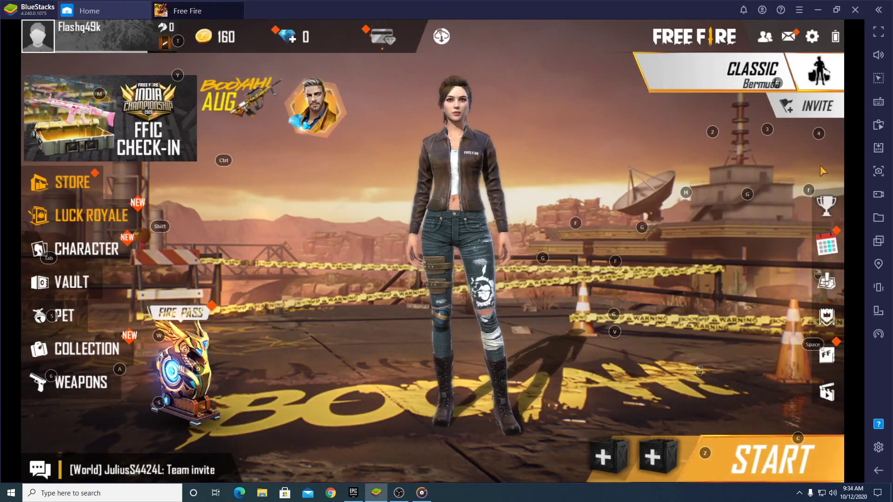
Reach the custom HUD layout from Free Fire's Controls settings and reopen the advanced controls editor
left_click(812, 37)
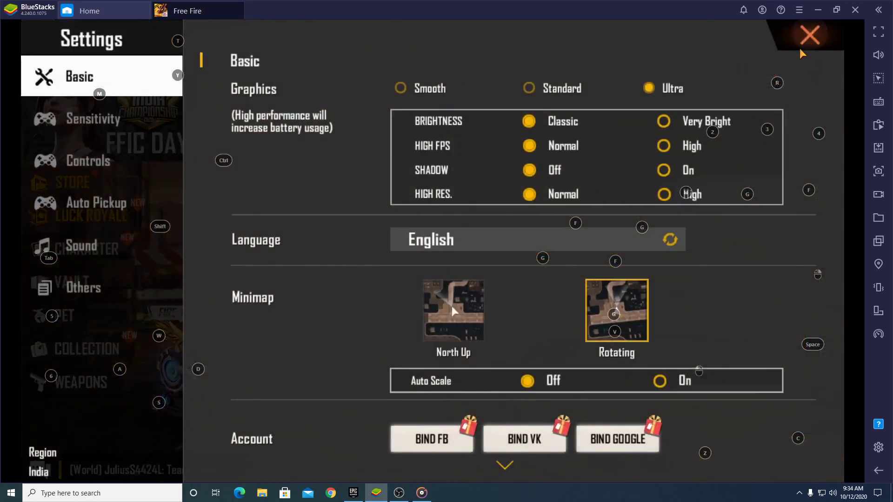
left_click(82, 164)
left_click(716, 443)
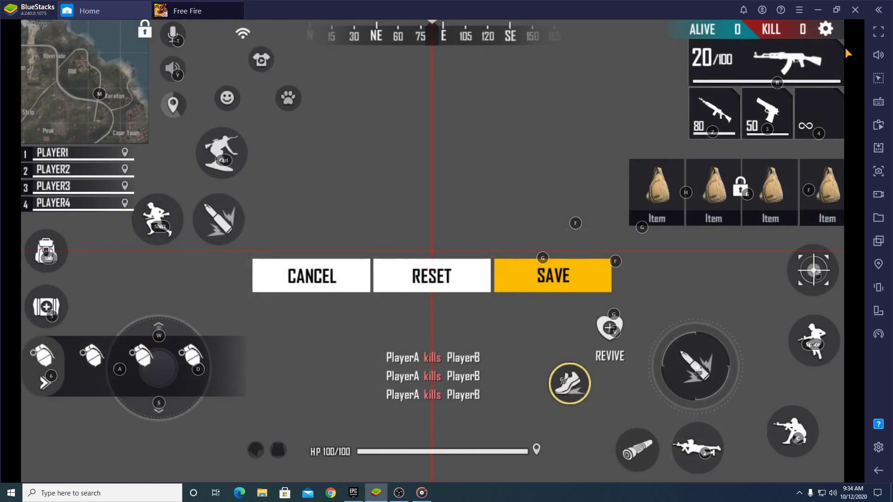
left_click(879, 103)
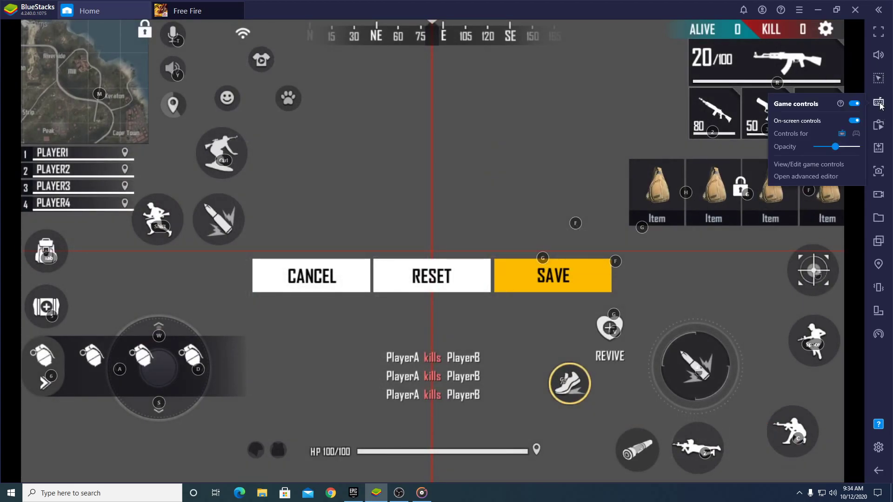
left_click(821, 175)
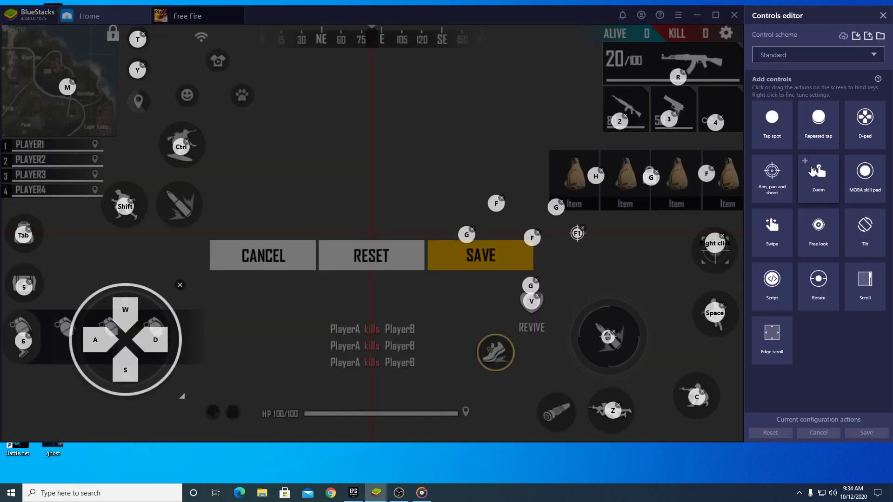
Pick Smart from the Control scheme dropdown and save it
left_click(770, 57)
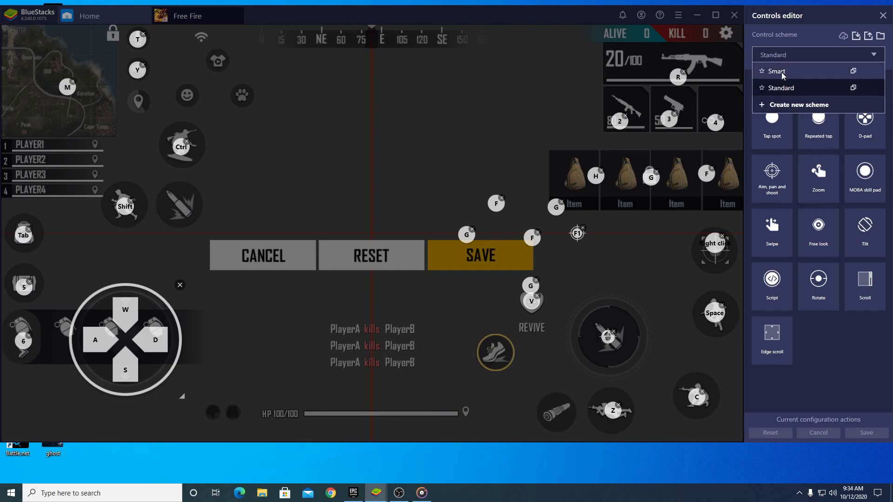
left_click(781, 69)
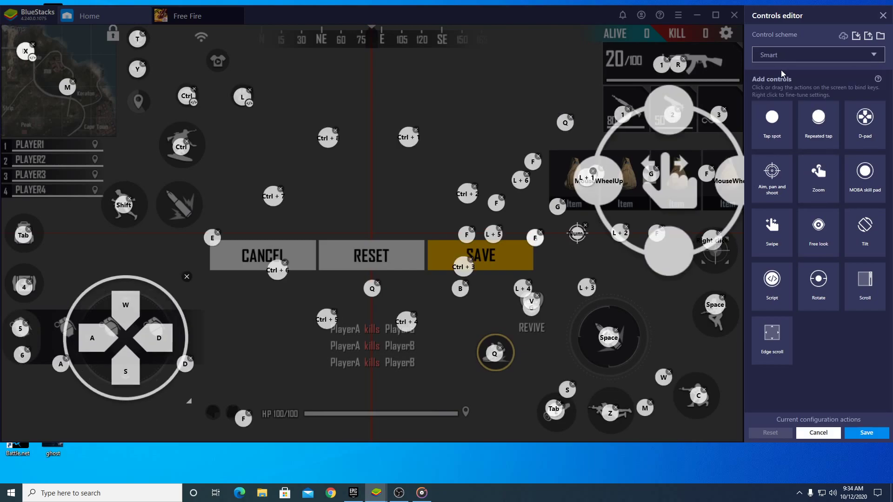
left_click(866, 433)
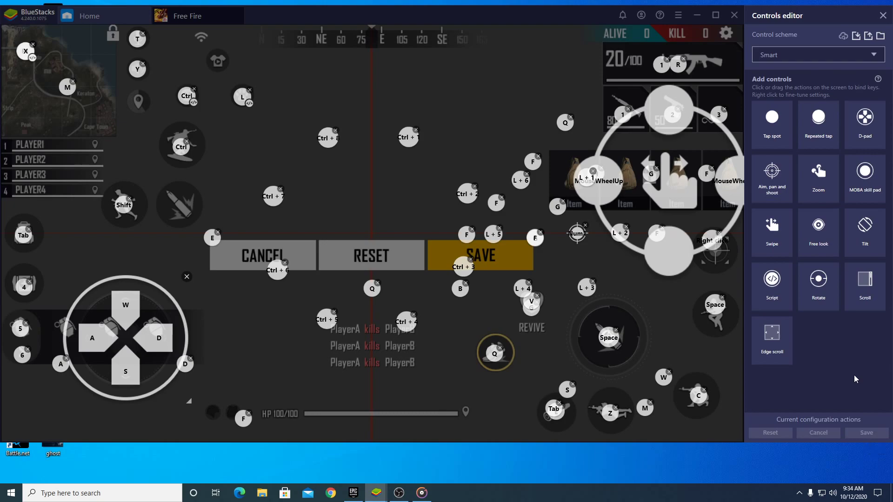